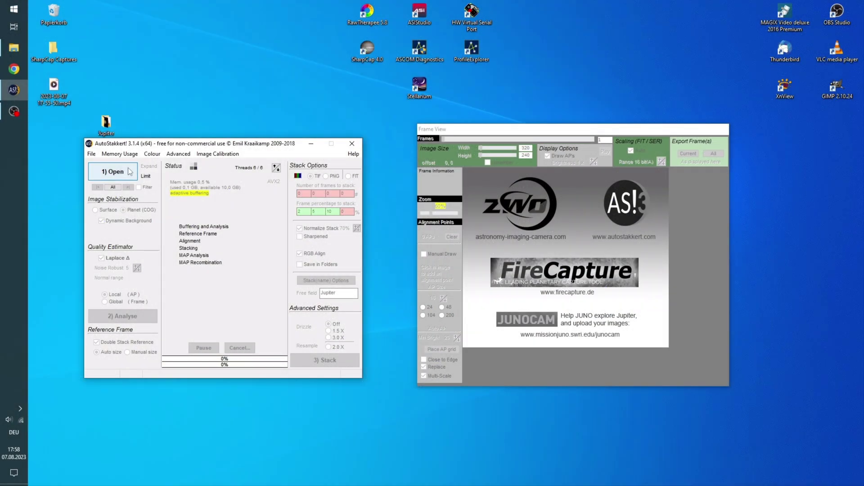
- Load the 40k.avi Jupiter recording from the 2021 08 folder and start frame analysis
click(123, 173)
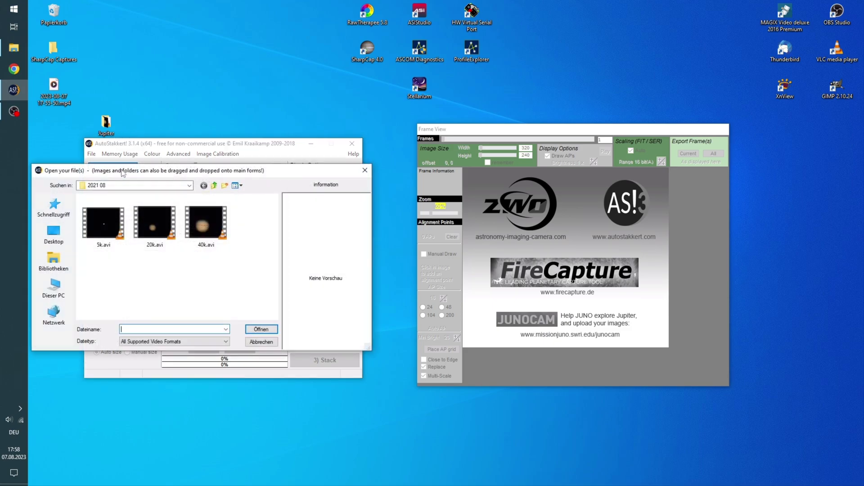
double_click(212, 229)
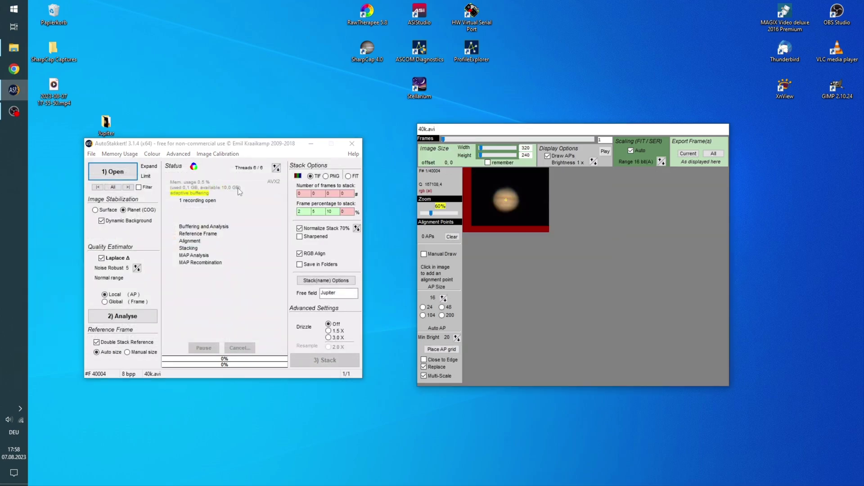
drag(252, 148, 266, 138)
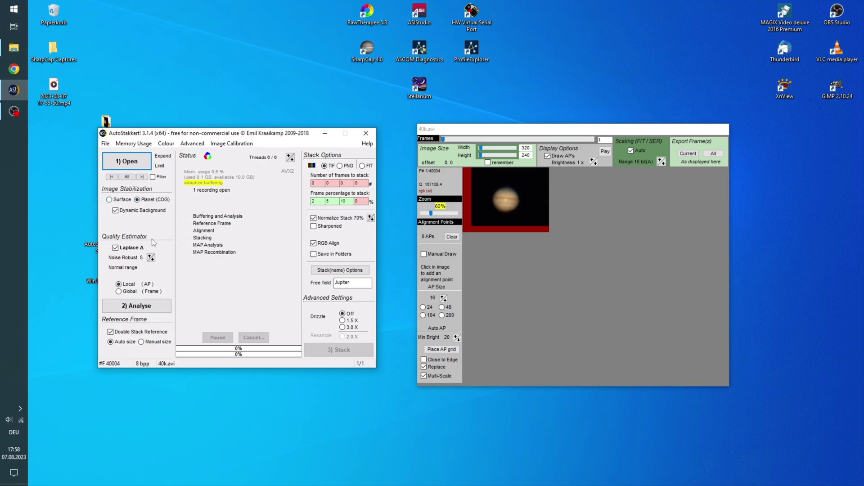
click(149, 309)
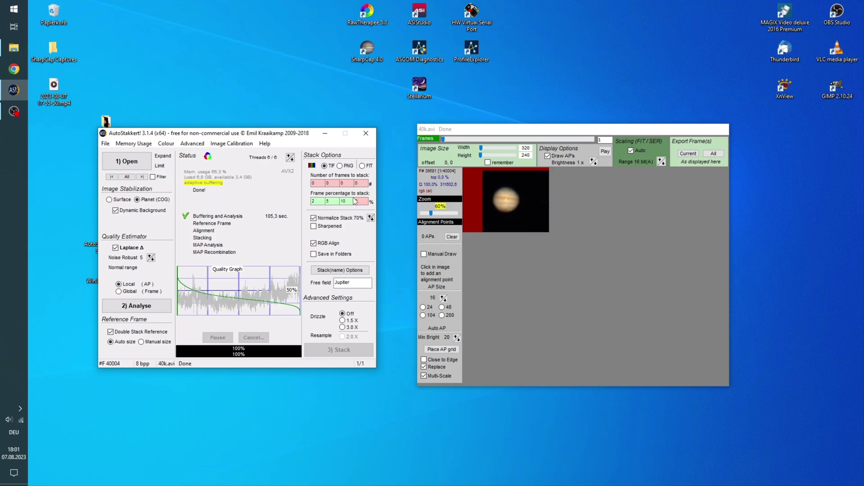
- Jump to a frame picked on the analysed quality graph
click(181, 290)
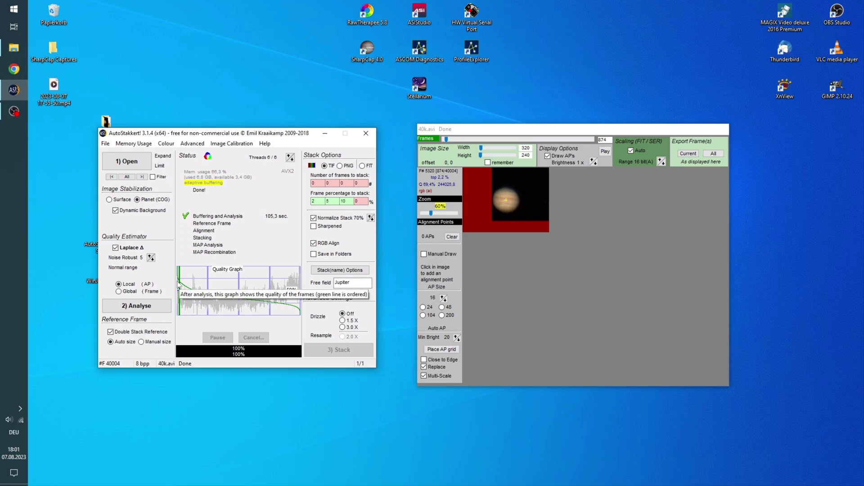
- Browse the quality graph to frame 4219 and check the 'Jupiter' stack filename prefix
drag(182, 291, 186, 293)
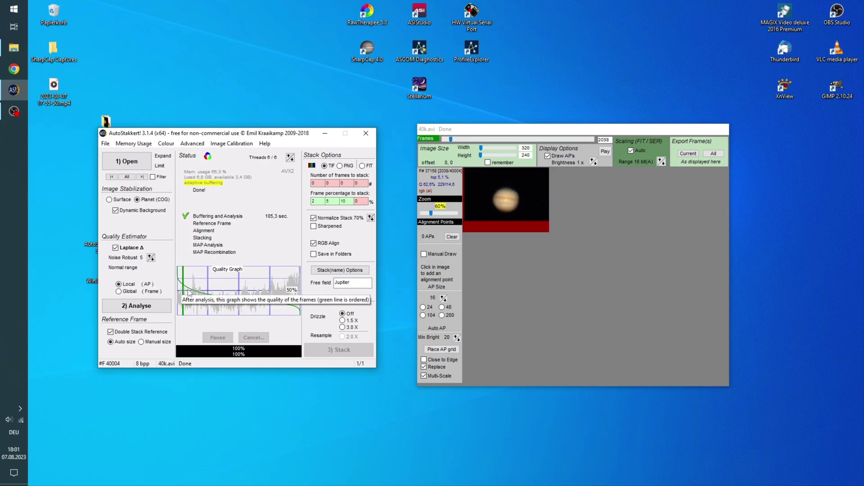
drag(189, 292, 189, 293)
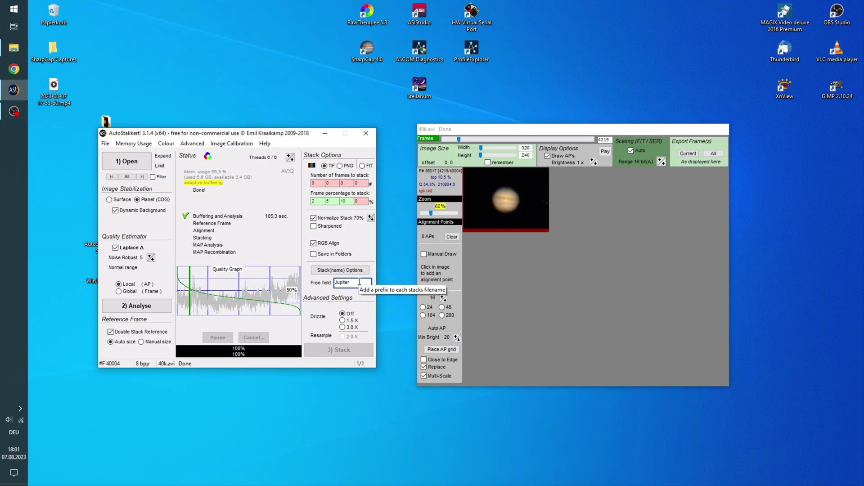
click(335, 285)
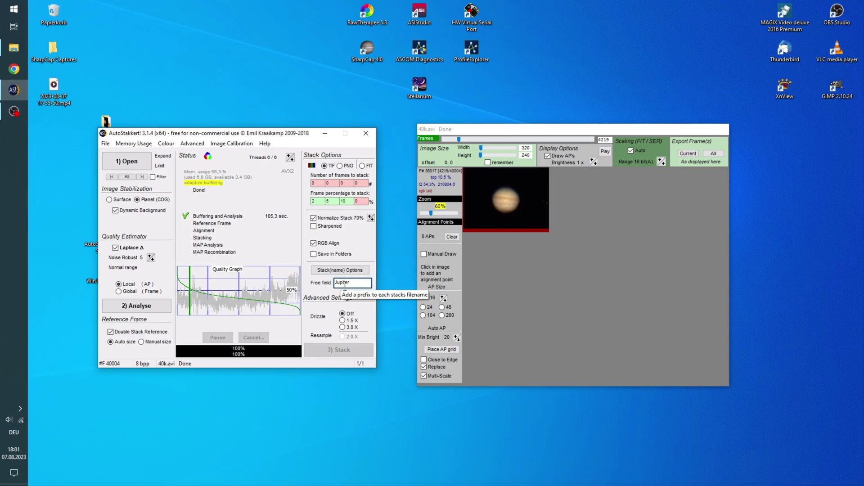
drag(502, 130, 484, 130)
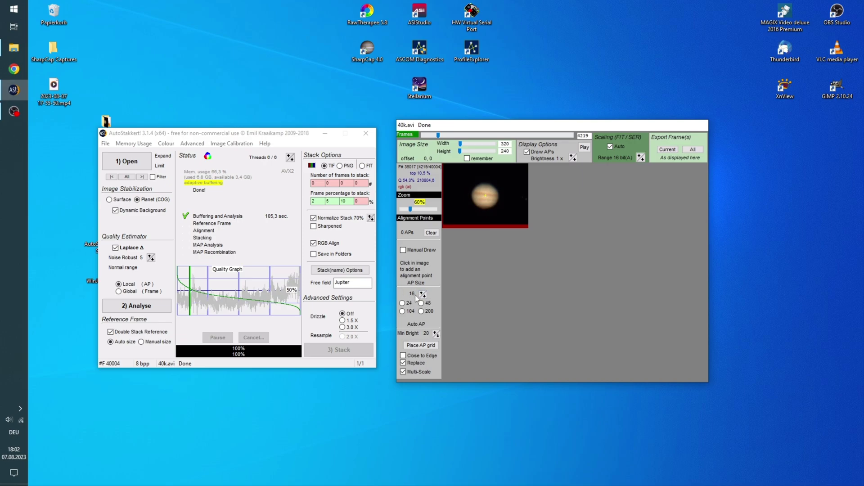
- Place a 139-point alignment grid on Jupiter and stack the best frames
click(421, 345)
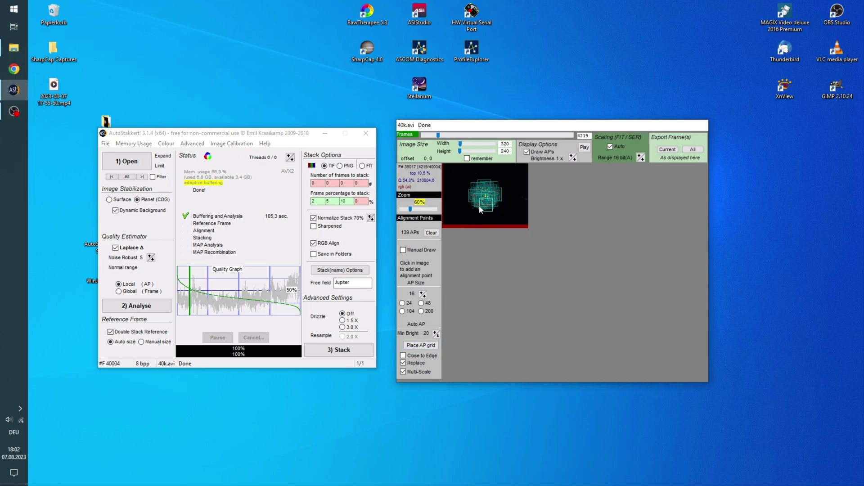
click(333, 350)
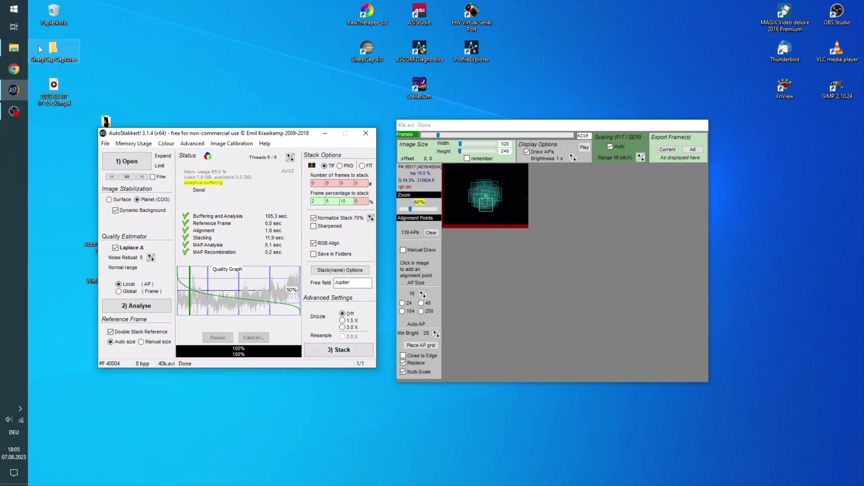
- Open the P2 stacked TIF from the 2021 08 folder in a windowed XnView viewer
click(14, 48)
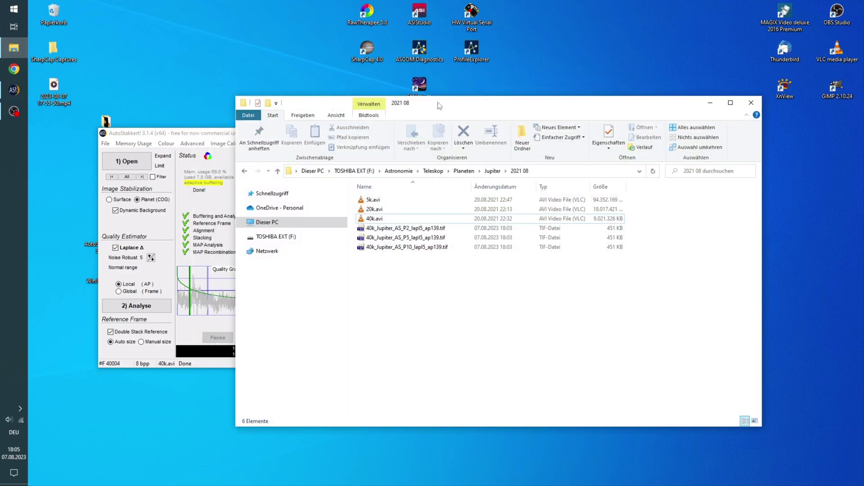
drag(436, 107, 499, 96)
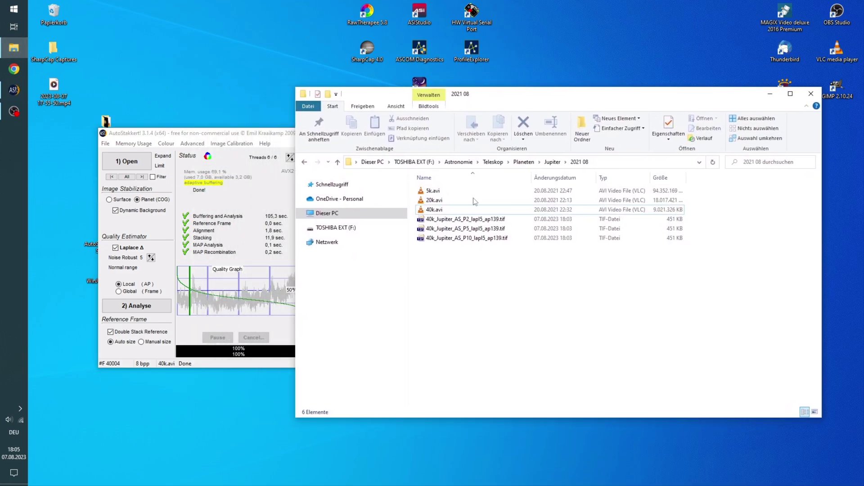
double_click(489, 220)
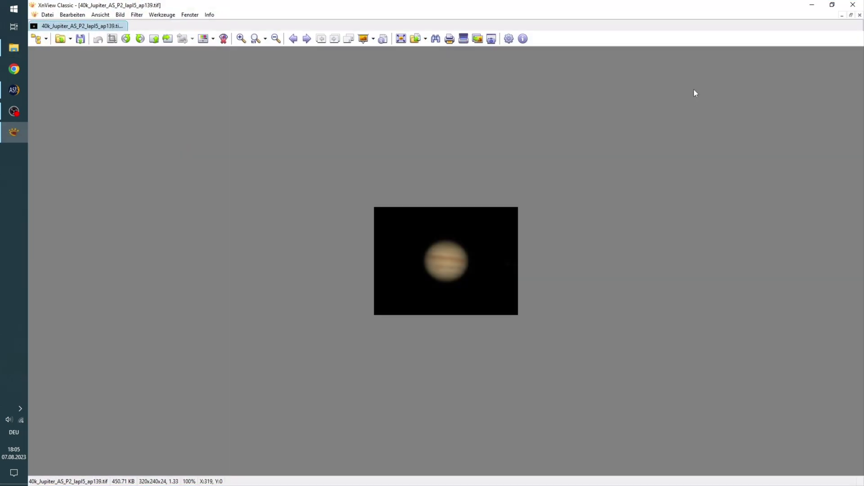
double_click(778, 9)
drag(450, 62, 295, 60)
- Open the P5 and P10 stacked TIFs in their own windowed XnView viewers
double_click(549, 229)
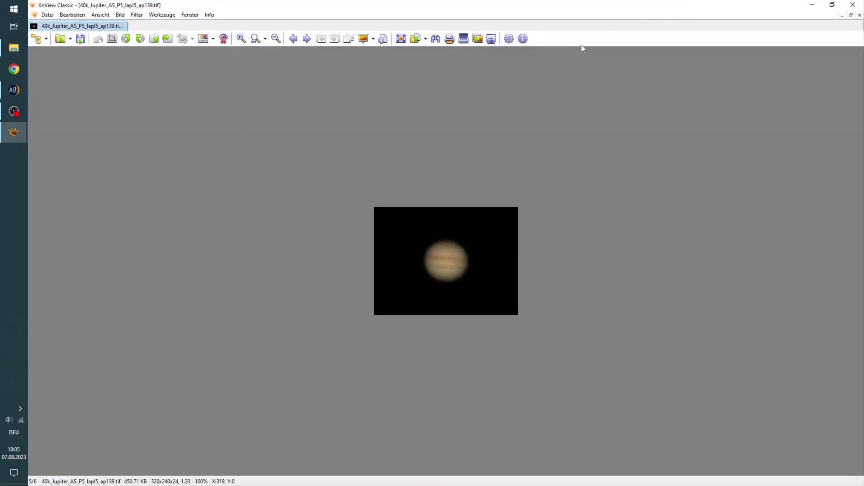
double_click(634, 6)
drag(616, 19, 328, 91)
double_click(566, 235)
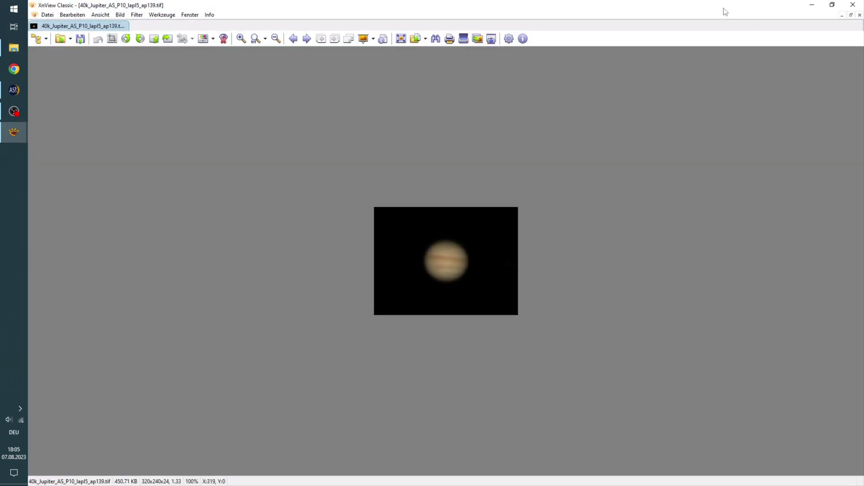
double_click(725, 11)
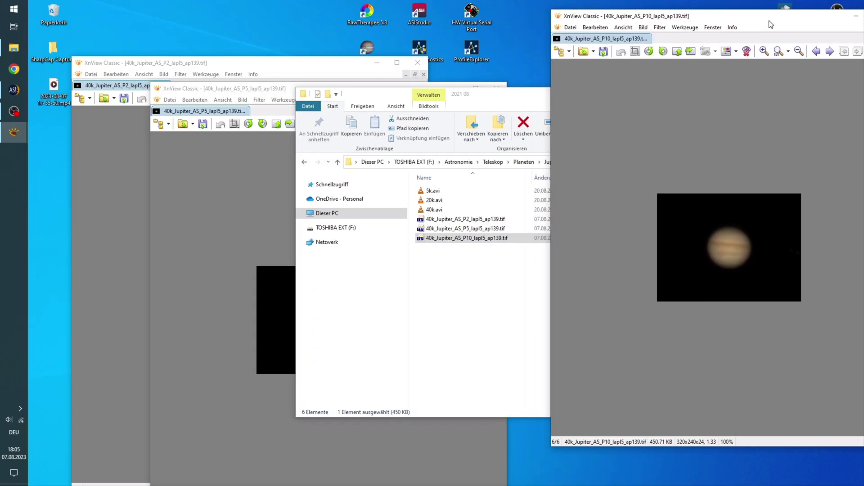
drag(771, 72, 653, 73)
- Arrange the P2, P5 and P10 viewers left, centre and right for comparison
drag(272, 89, 354, 55)
drag(190, 63, 145, 58)
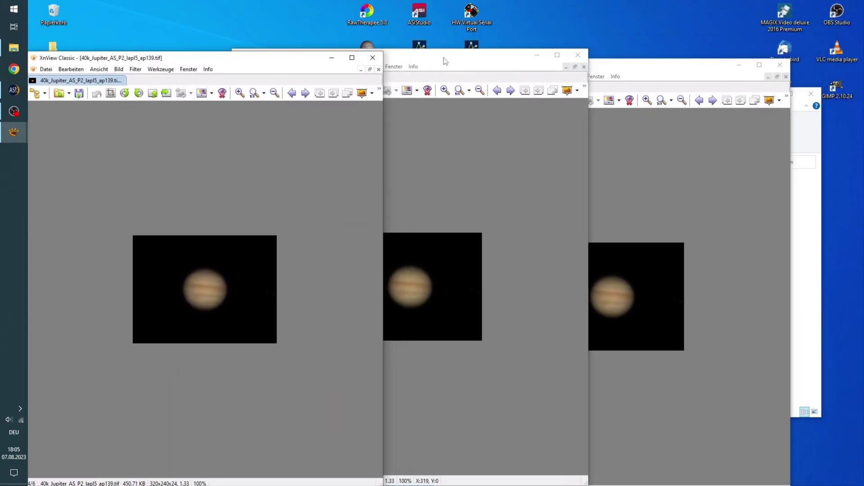
drag(443, 56, 473, 51)
drag(649, 67, 709, 58)
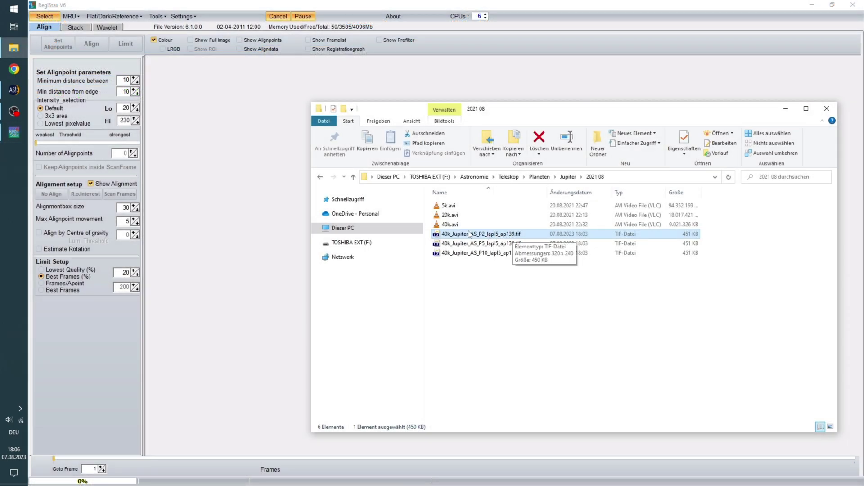
- Drop 40k_Jupiter_AS_P2_lapl5_ap139.tif into RegiStax and enable Show Full Image
drag(470, 235, 233, 148)
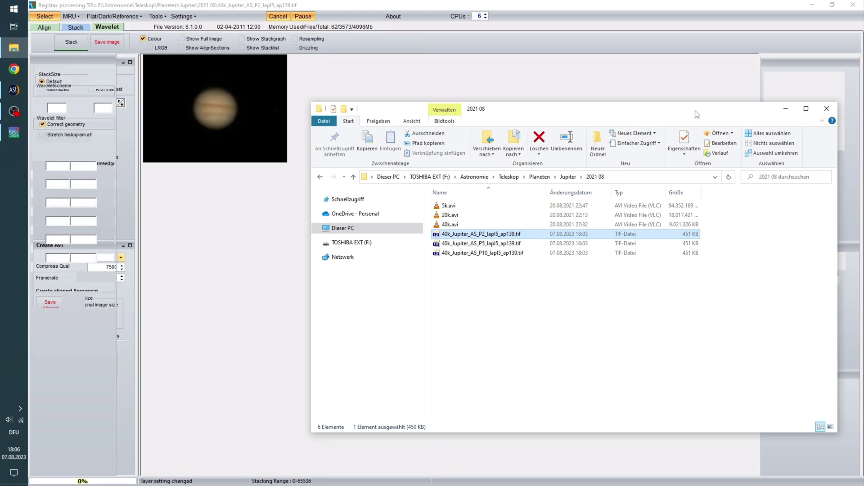
click(306, 72)
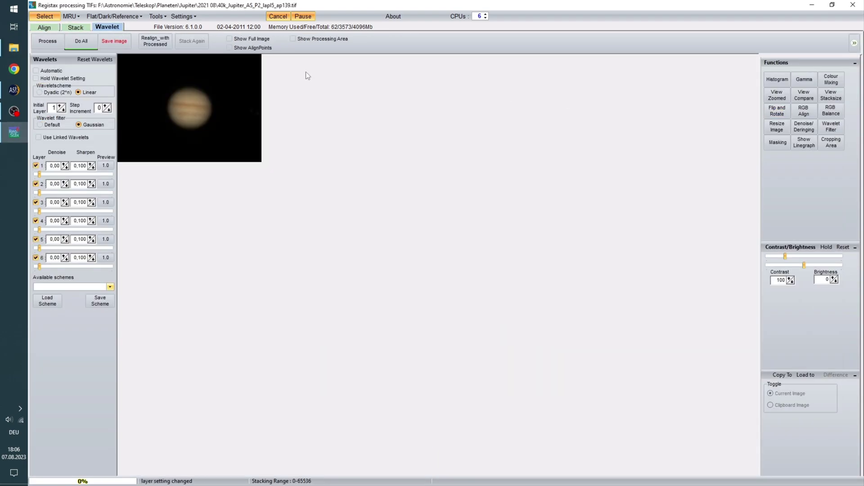
click(251, 39)
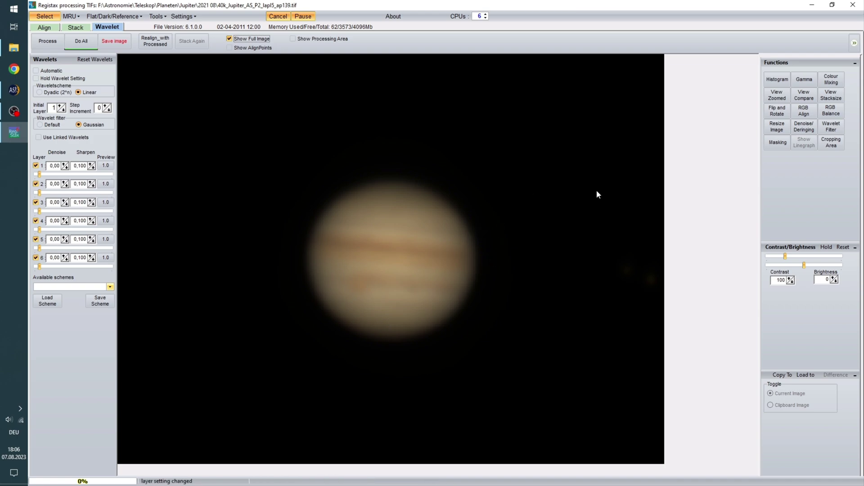
- Autobalance Jupiter's RGB to weights 0,86, 1,02 and 1,42 via the HistoRGB panel
click(831, 114)
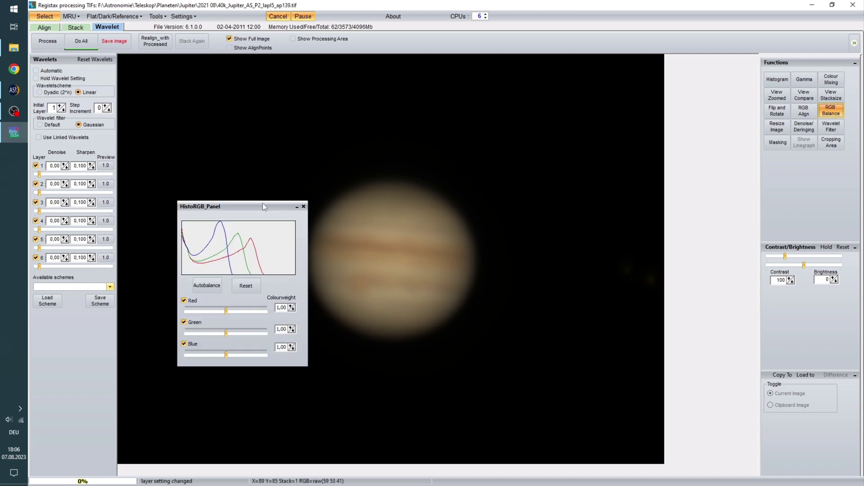
drag(269, 203, 610, 192)
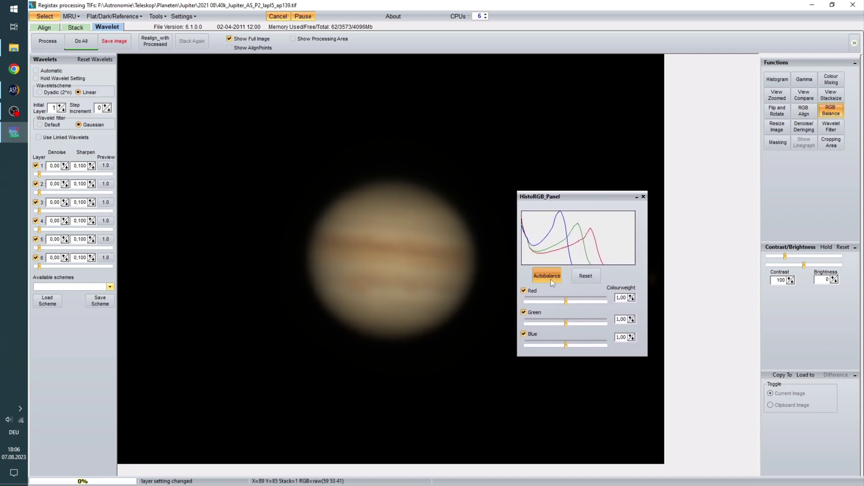
click(550, 279)
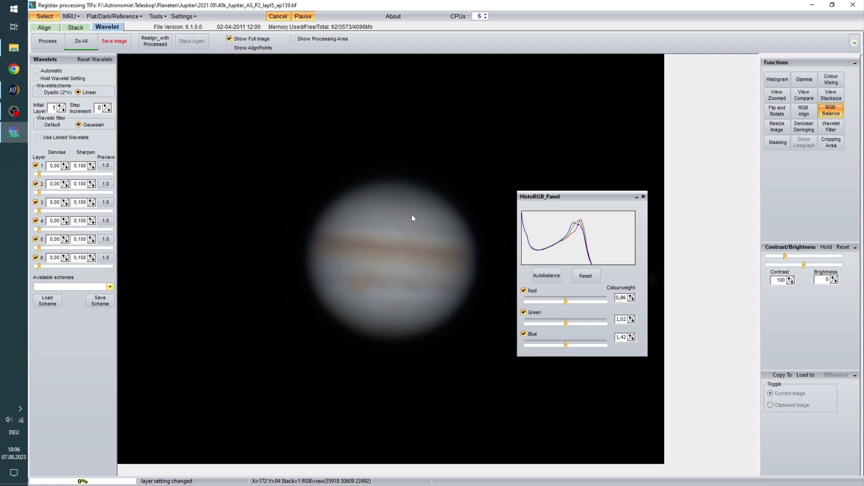
click(644, 197)
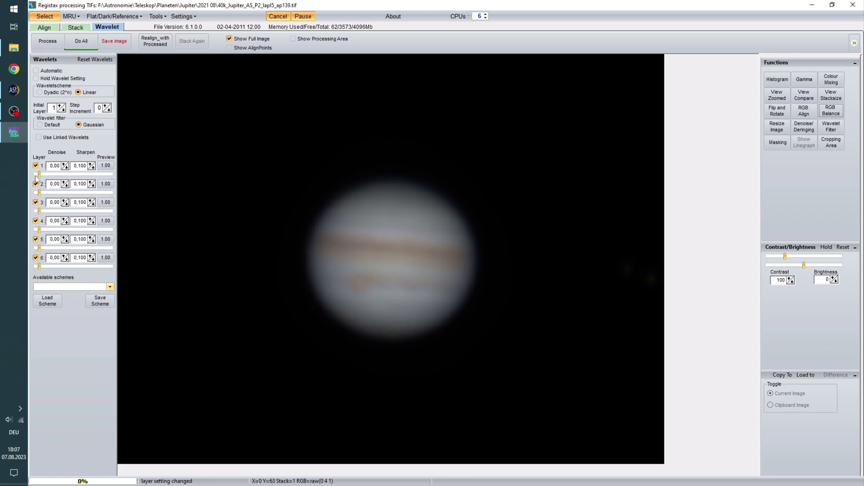
- Strengthen wavelet layer 1, raise its sharpen slightly and set its denoise to 0,10
drag(40, 175, 91, 176)
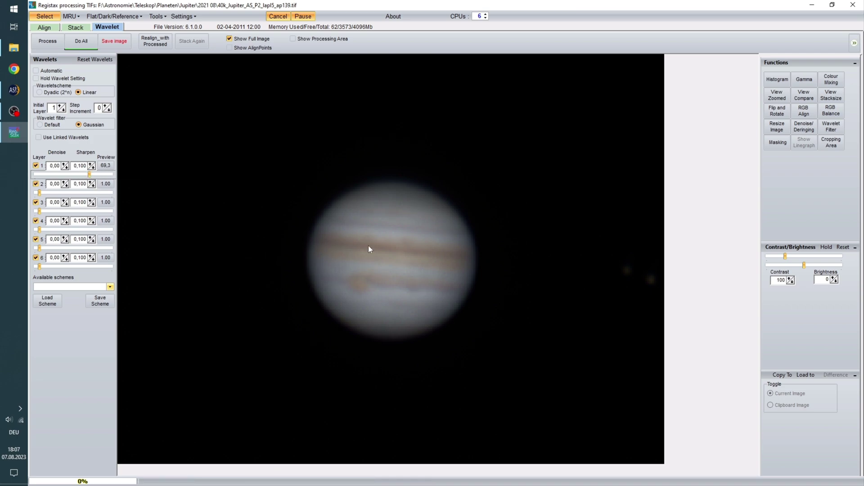
click(90, 164)
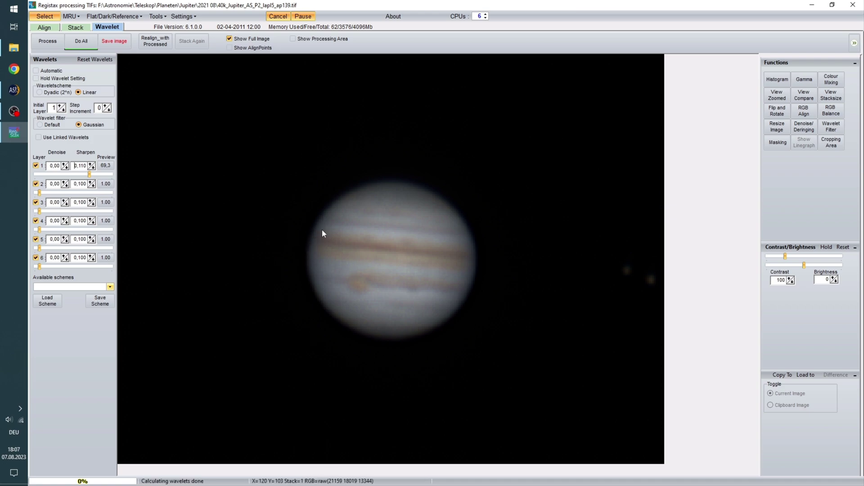
click(64, 163)
click(65, 164)
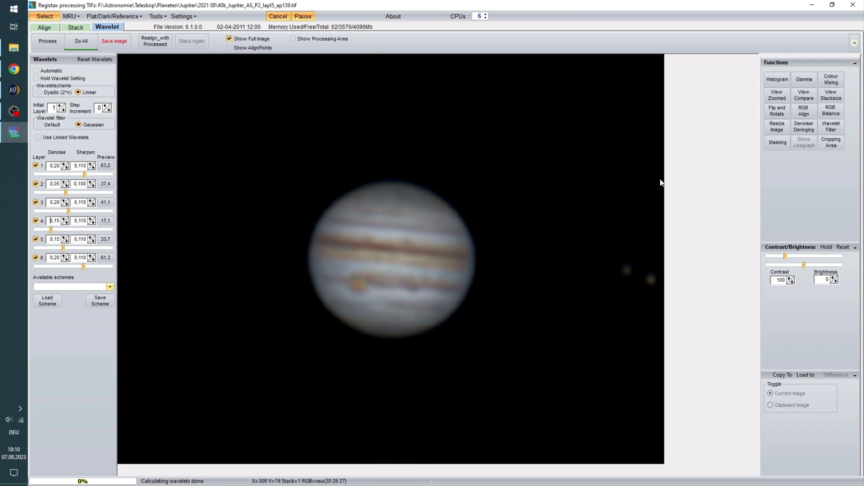
- In RGB Align, test shifting the blue channel horizontally up to 3, then reset it to 0
click(804, 111)
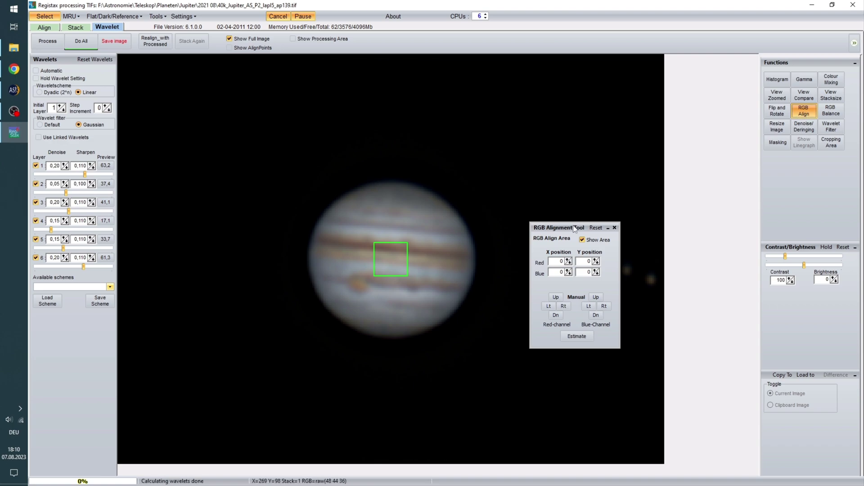
drag(574, 226, 584, 198)
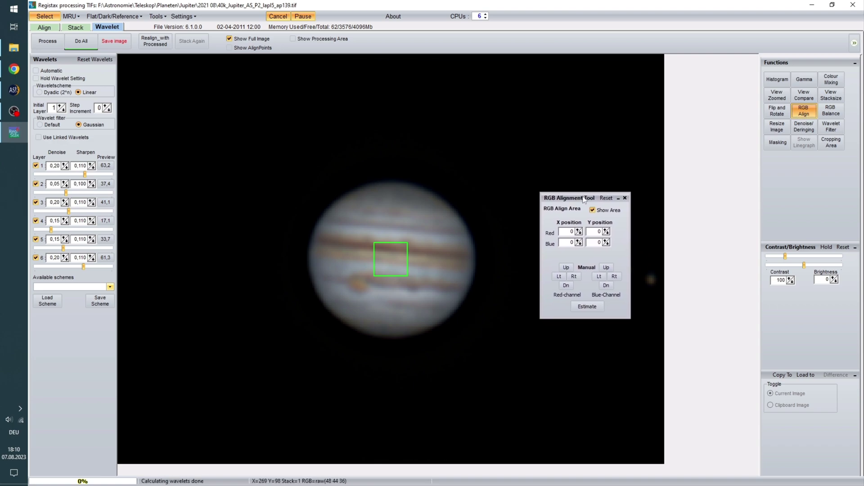
click(579, 242)
click(579, 242)
click(578, 242)
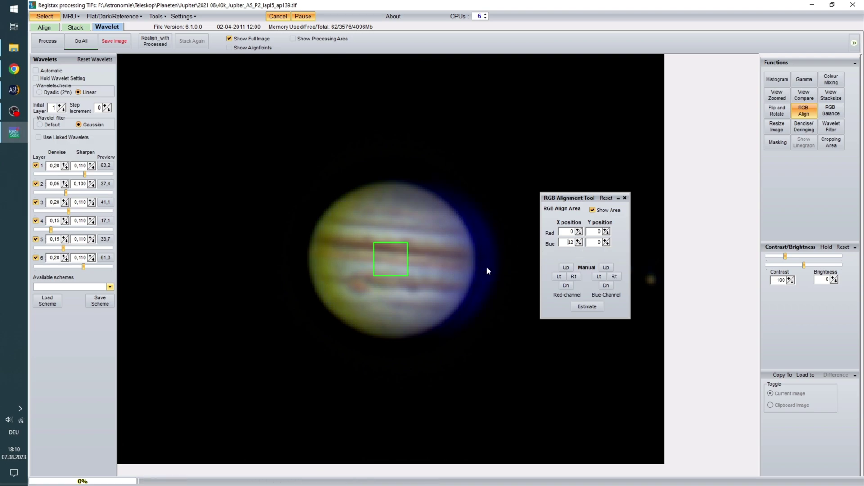
click(581, 242)
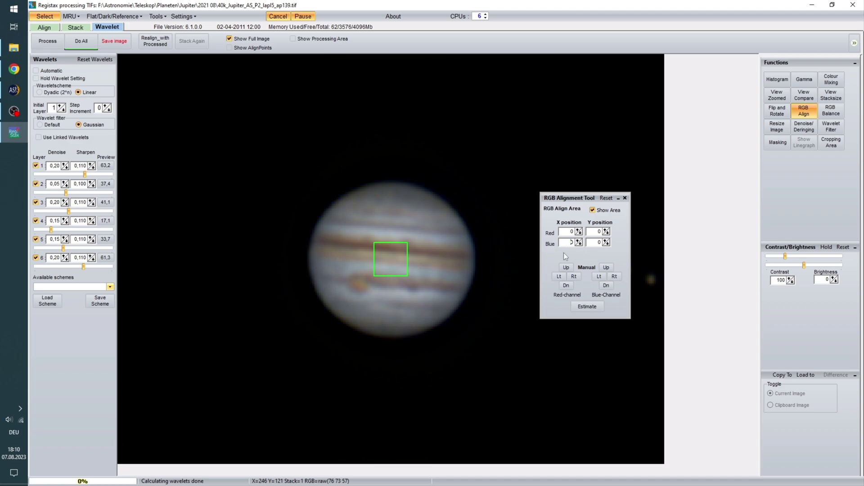
click(581, 245)
click(581, 246)
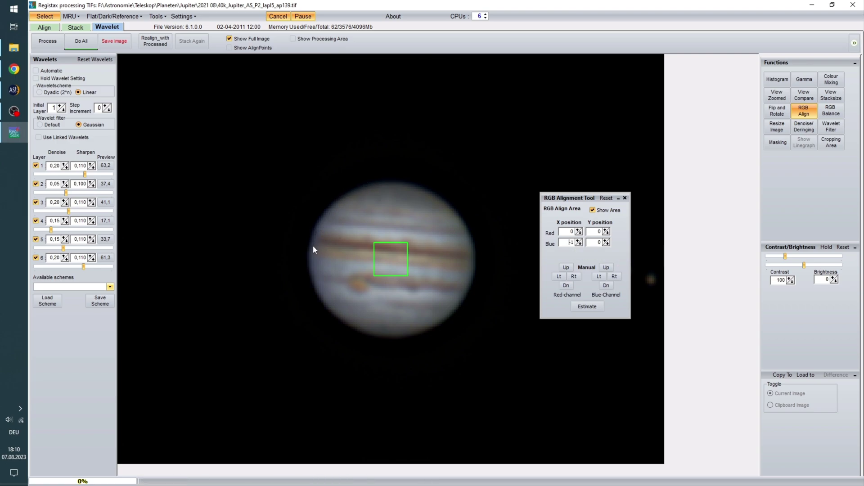
click(578, 242)
- Test a one-step vertical blue shift, return it to 0 and close RGB Align
click(609, 244)
click(606, 241)
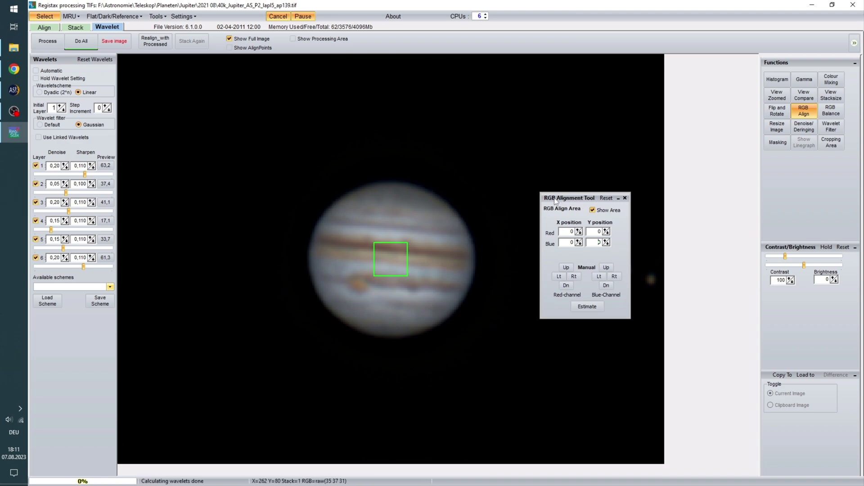
click(625, 199)
- Apply Do All, save as 40k_Jupiter_AS_P2_lapl5_ap139_registax.tif, and open the 2021 08 folder
click(626, 198)
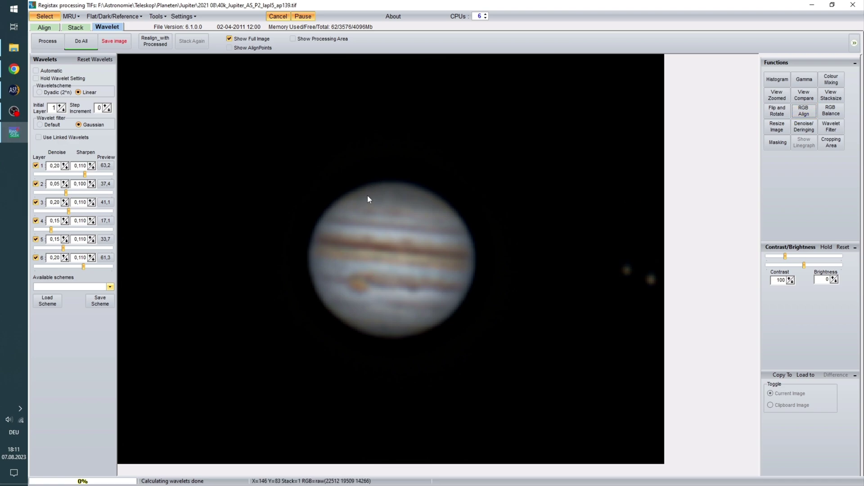
click(86, 45)
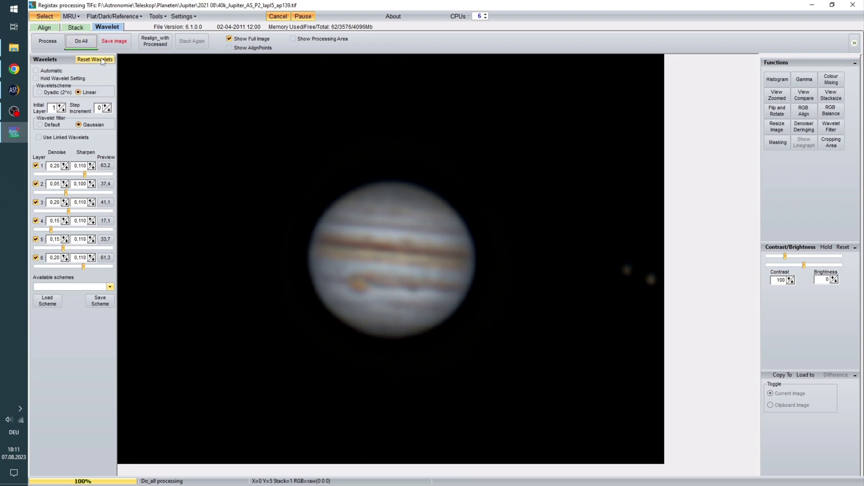
click(118, 41)
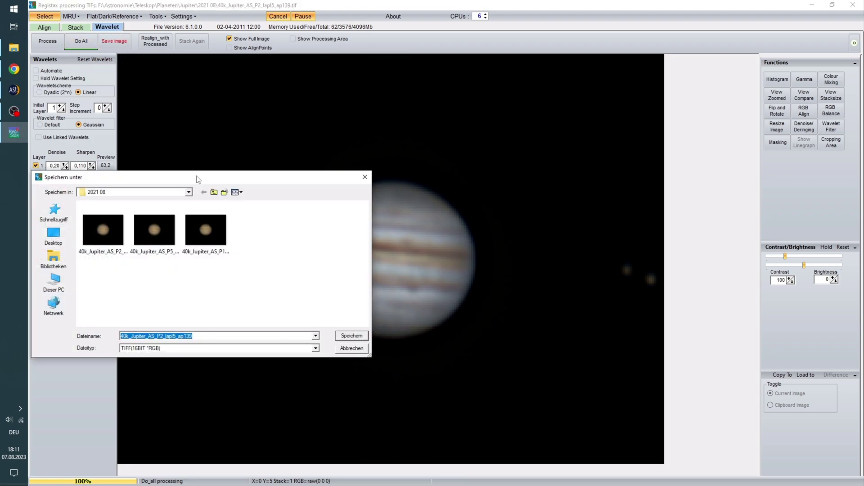
click(210, 337)
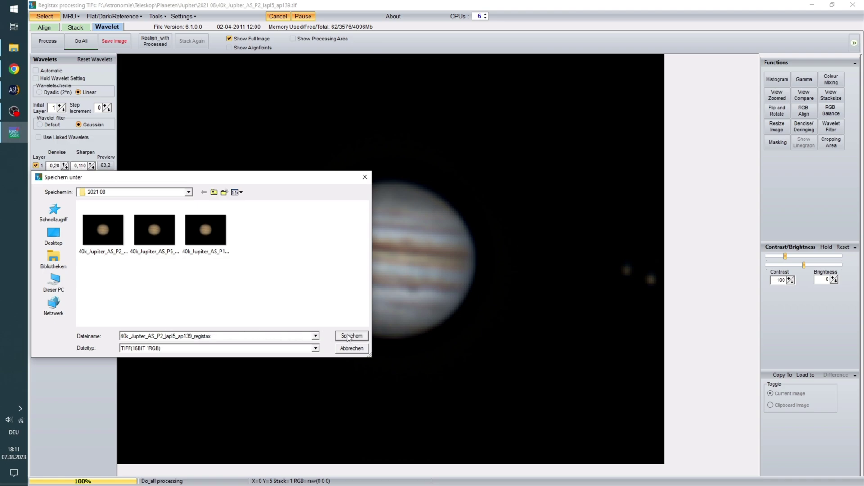
key(ctrl+a)
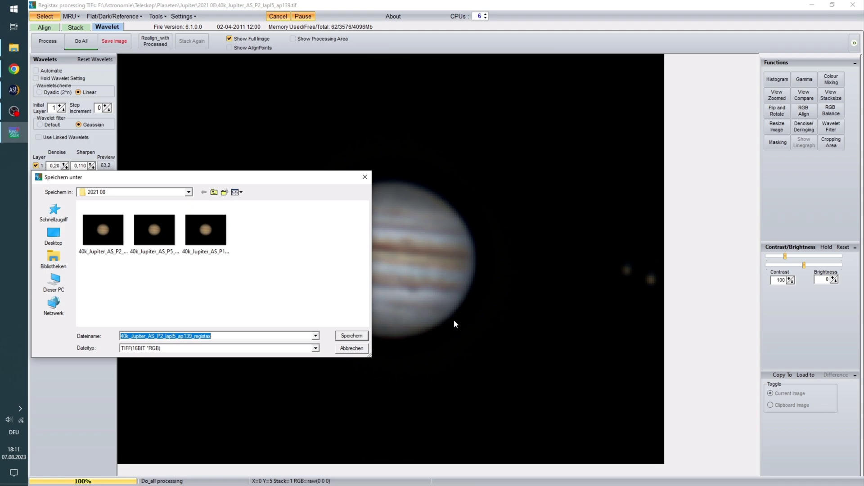
key(Return)
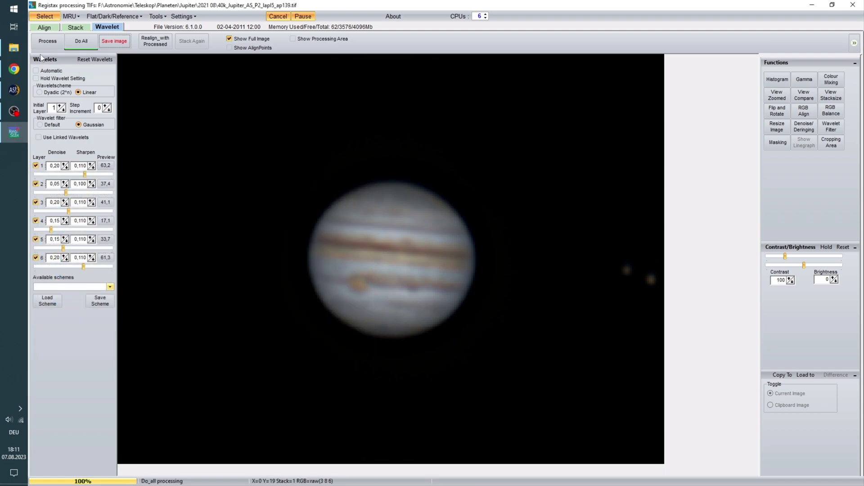
click(14, 48)
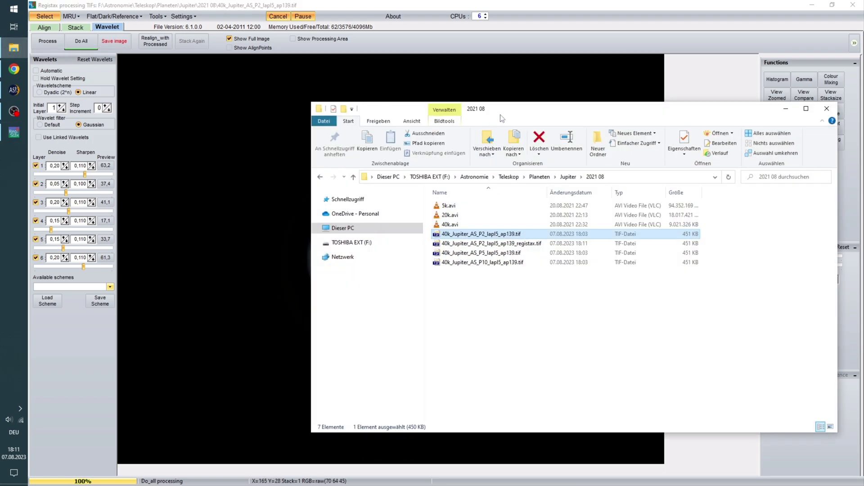
- Open the original 40k Jupiter stack and its _registax TIF in XnView, arranged side by side
double_click(486, 226)
double_click(502, 235)
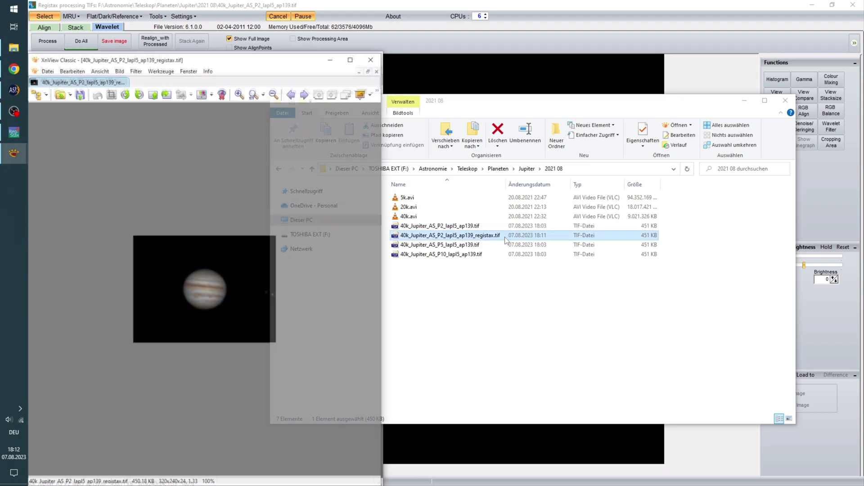
drag(299, 58, 863, 84)
click(304, 169)
- Zoom both Jupiter views to 200%
scroll(239, 276, up, 2)
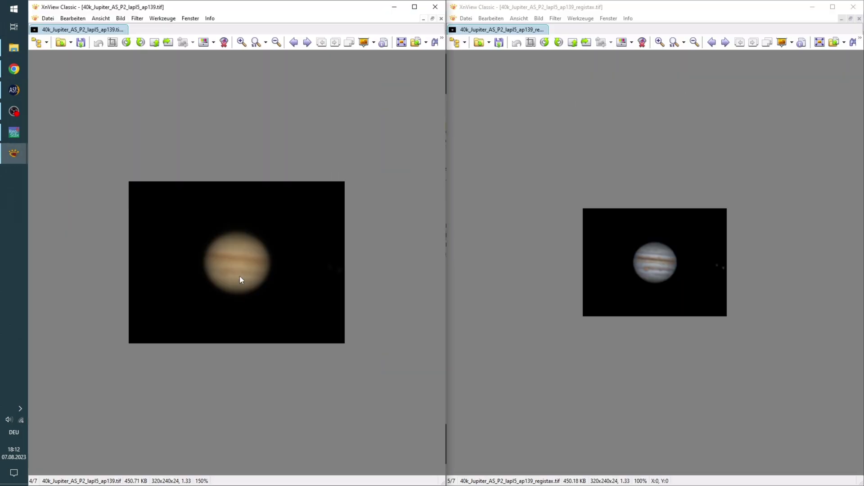
scroll(240, 279, down, 1)
scroll(649, 260, up, 3)
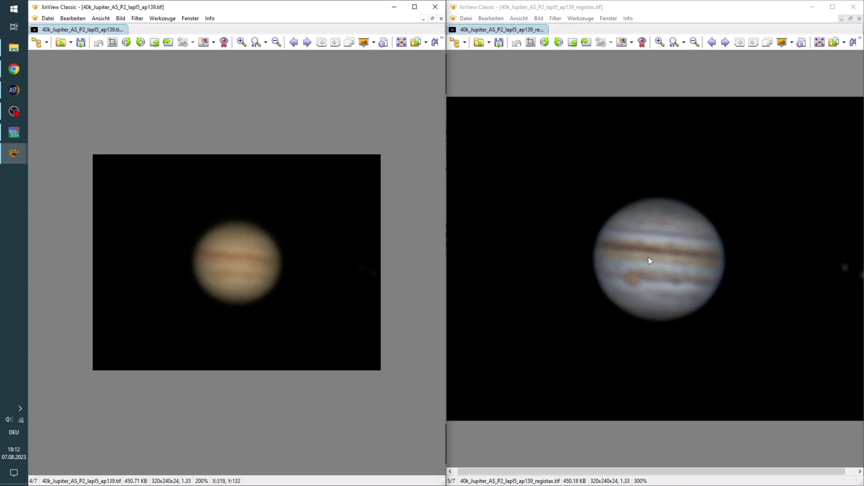
scroll(649, 260, down, 1)
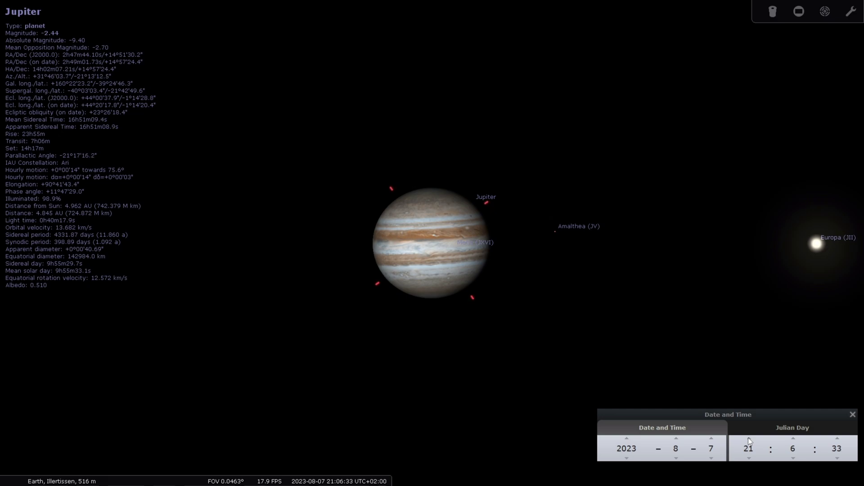
- Advance the simulation four hours and centre the view on Jupiter
click(748, 438)
click(749, 438)
click(749, 438)
click(749, 438)
click(748, 438)
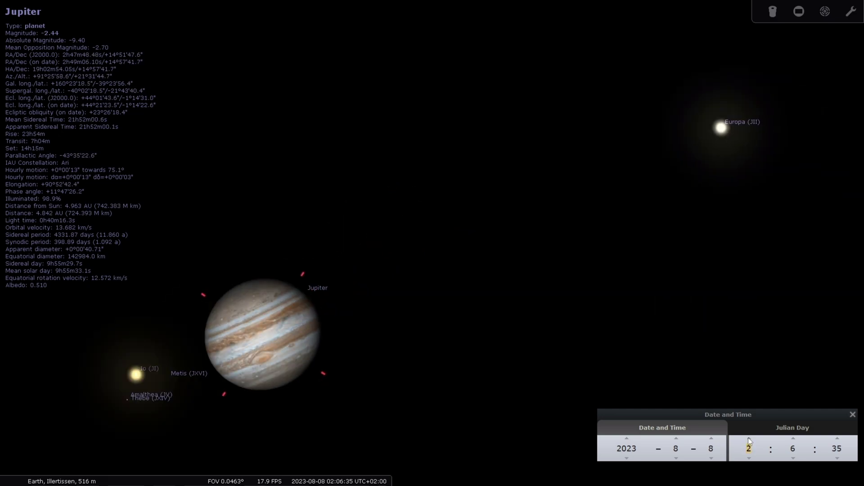
double_click(271, 330)
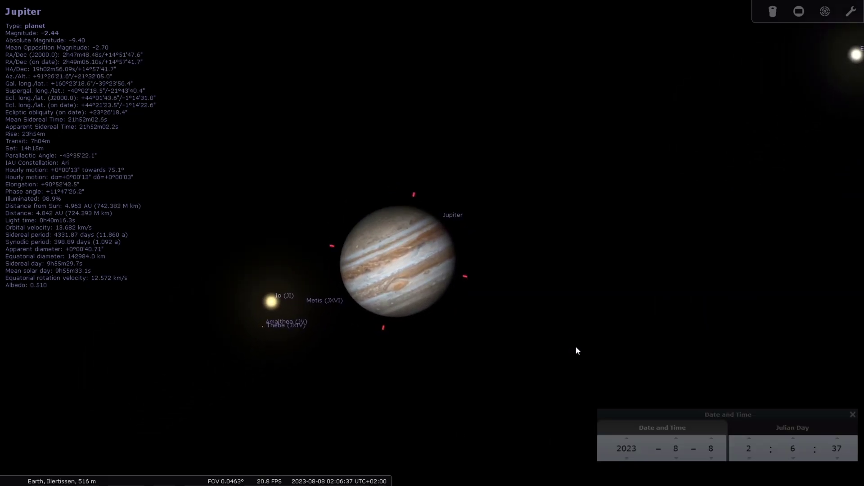
- Advance the minutes so the time reaches about 02:39 on 8 Aug 2023
drag(766, 413, 761, 398)
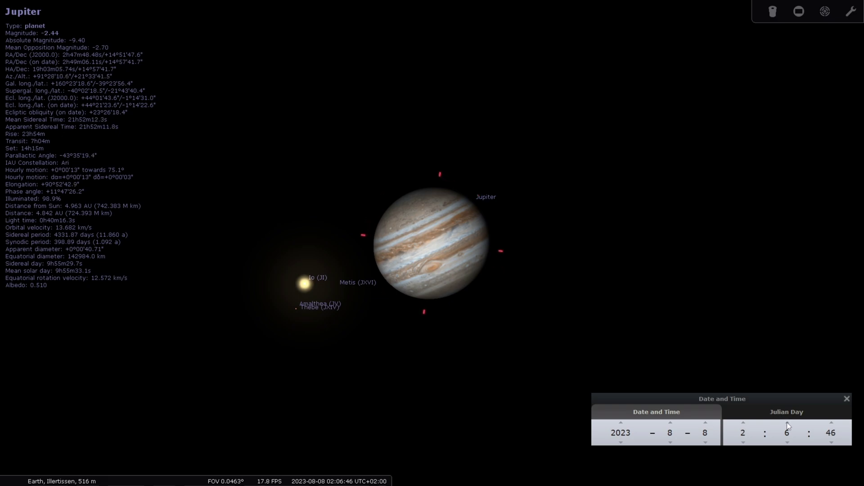
click(787, 422)
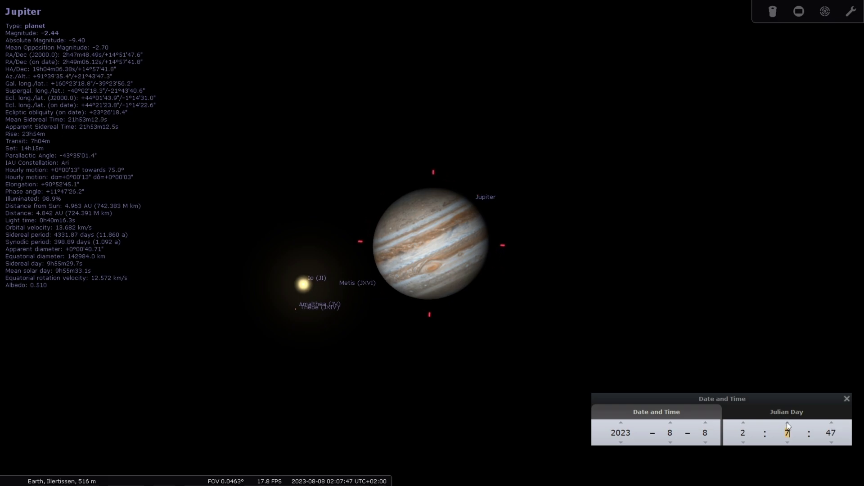
scroll(787, 422, up, 11)
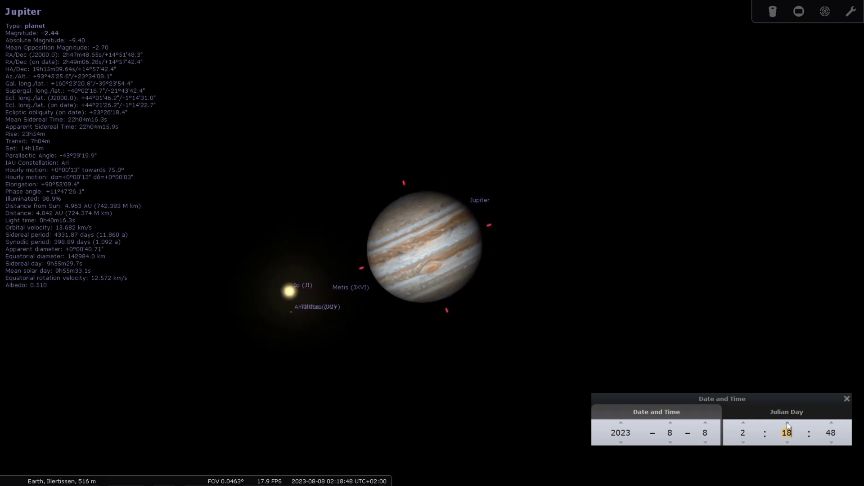
scroll(787, 422, up, 11)
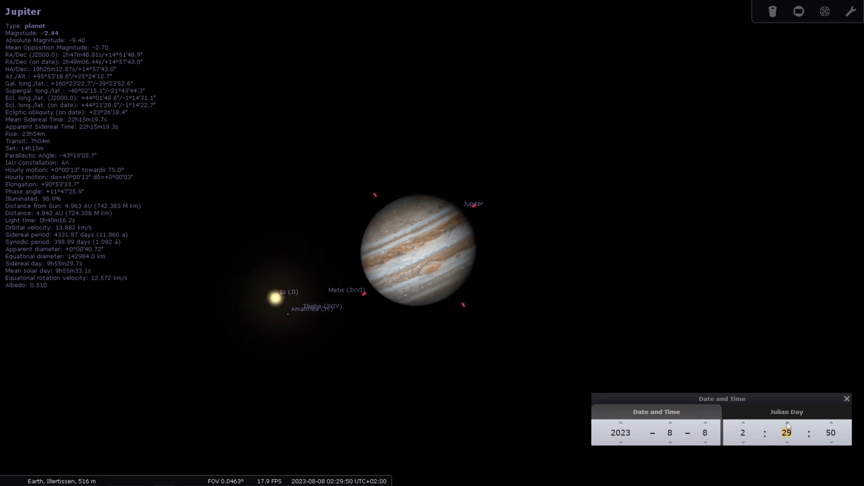
scroll(787, 423, up, 9)
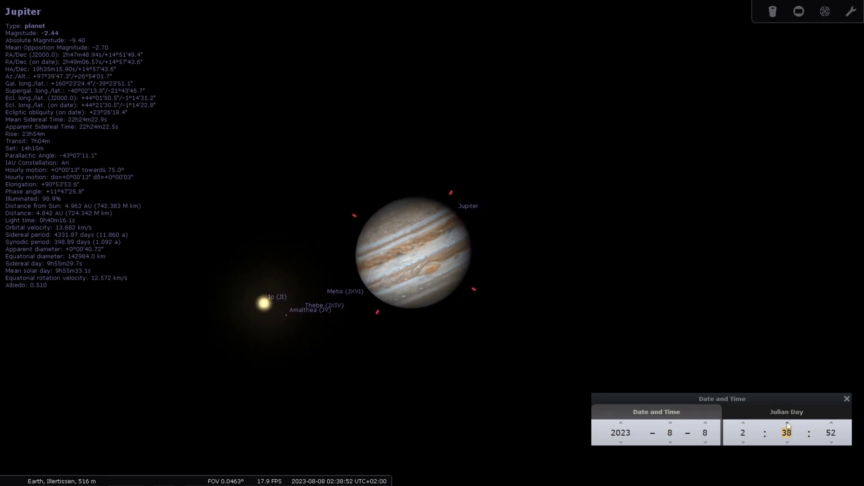
scroll(787, 422, up, 1)
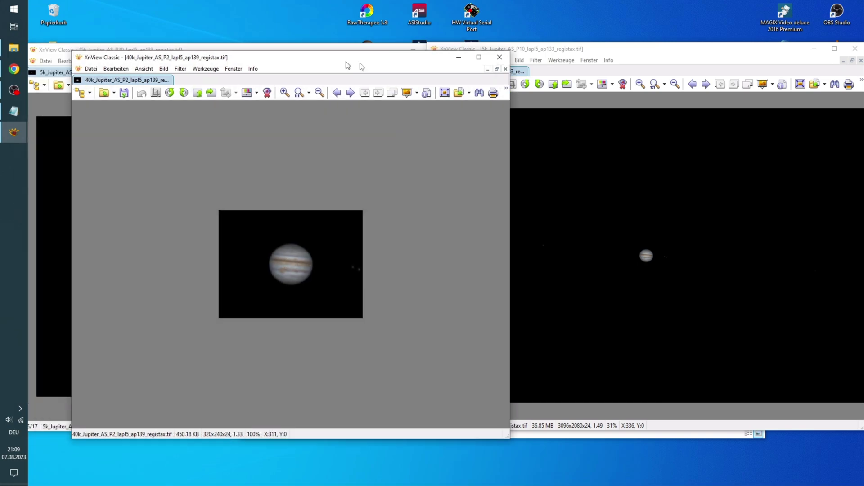
- Place the 40k_Jupiter_AS_P2_lapl5_ap139_registax.tif window over the 5k Jupiter stack windows
drag(314, 62, 621, 62)
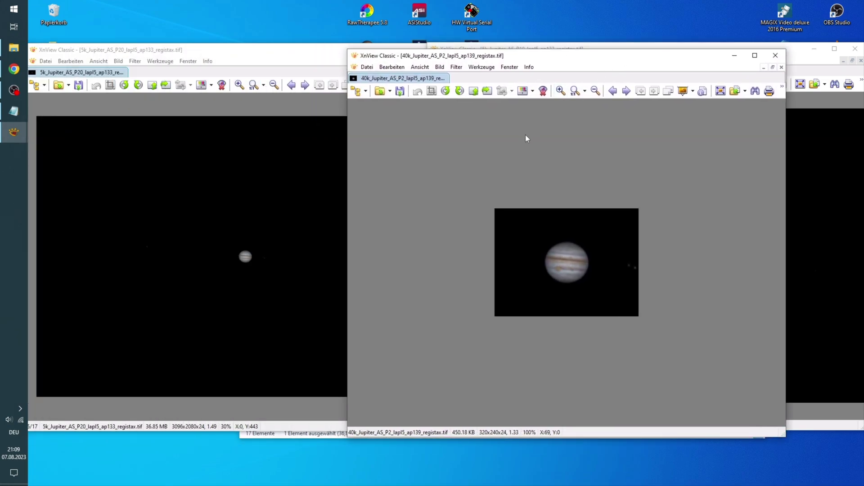